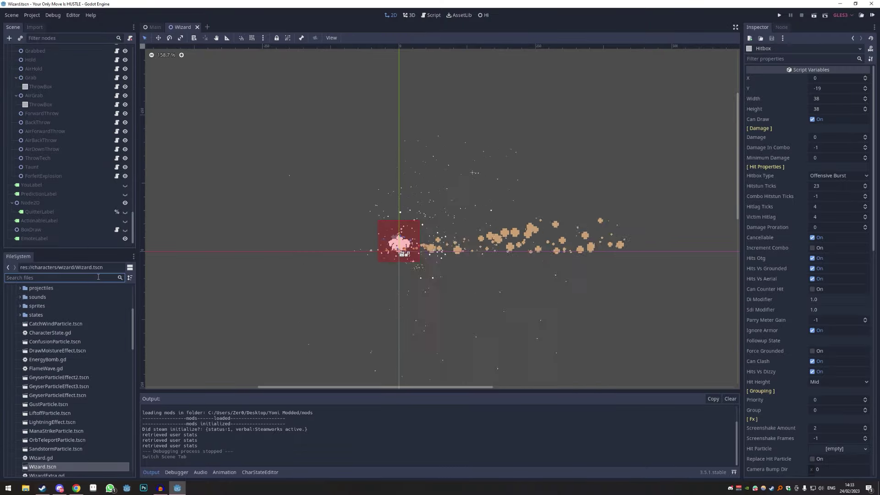
# Find and open BaseChar.tscn via a 'basechar' search, then clear the filter and collapse the characters folder.
pyautogui.click(98, 278)
pyautogui.write('basec')
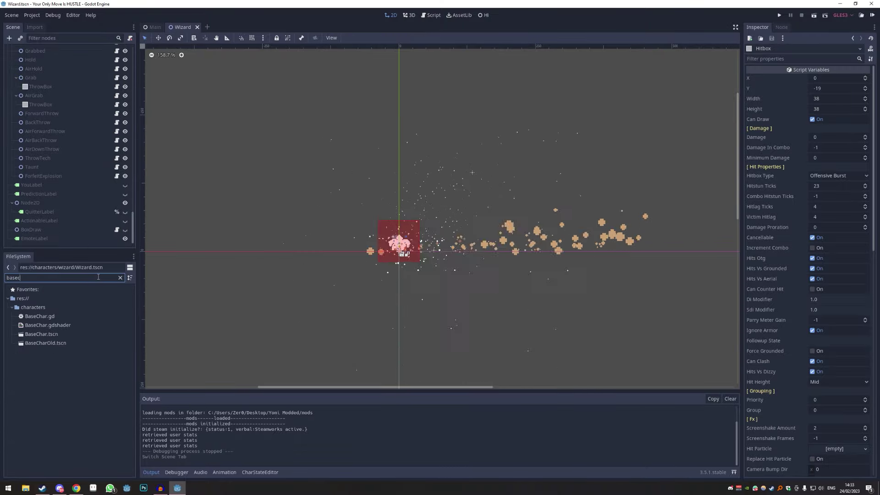
pyautogui.write('har')
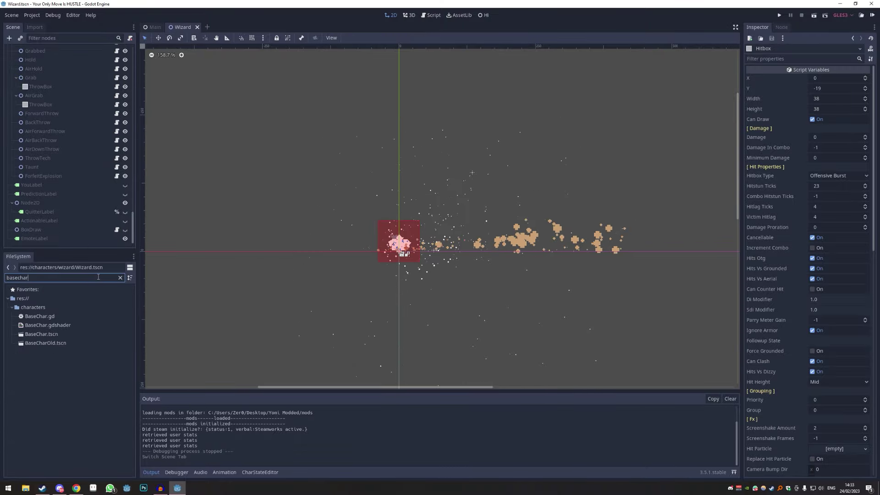
pyautogui.doubleClick(53, 336)
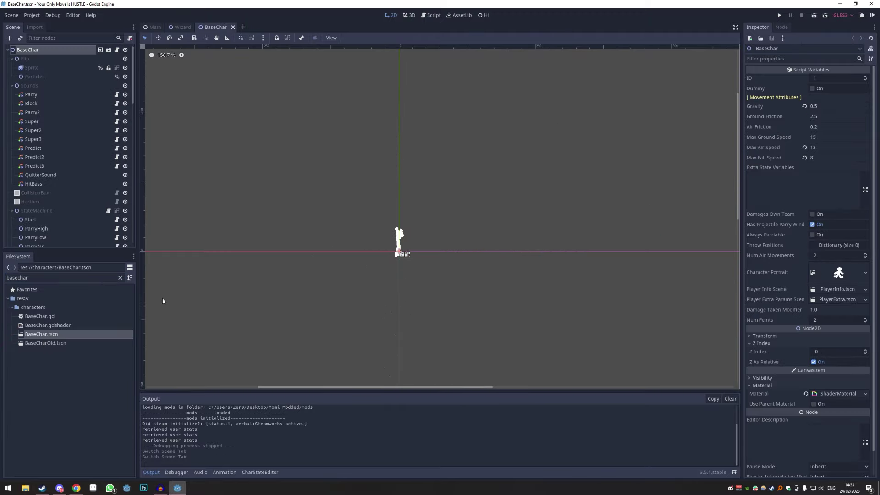
pyautogui.click(25, 59)
pyautogui.scroll(-3, 55, 138)
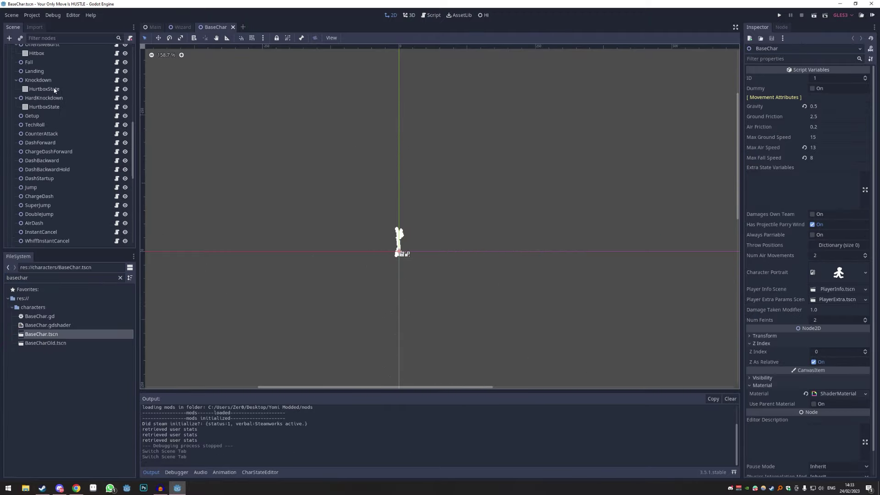
pyautogui.scroll(3, 55, 138)
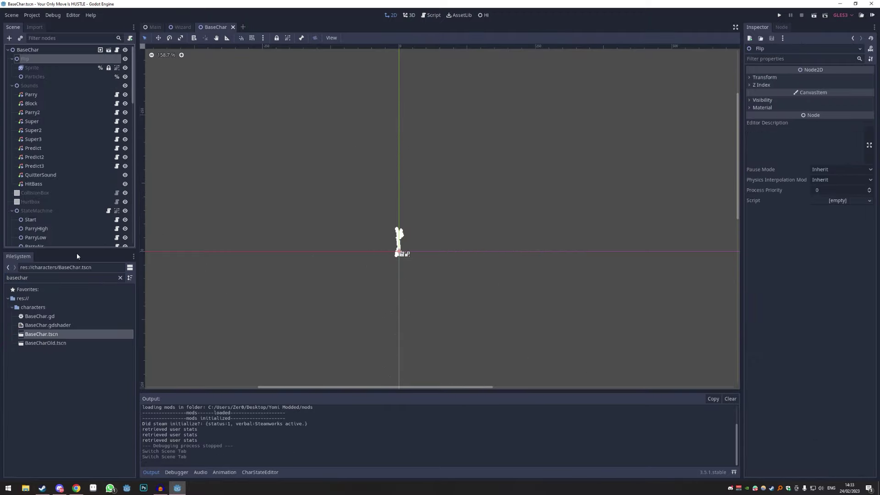
pyautogui.click(121, 279)
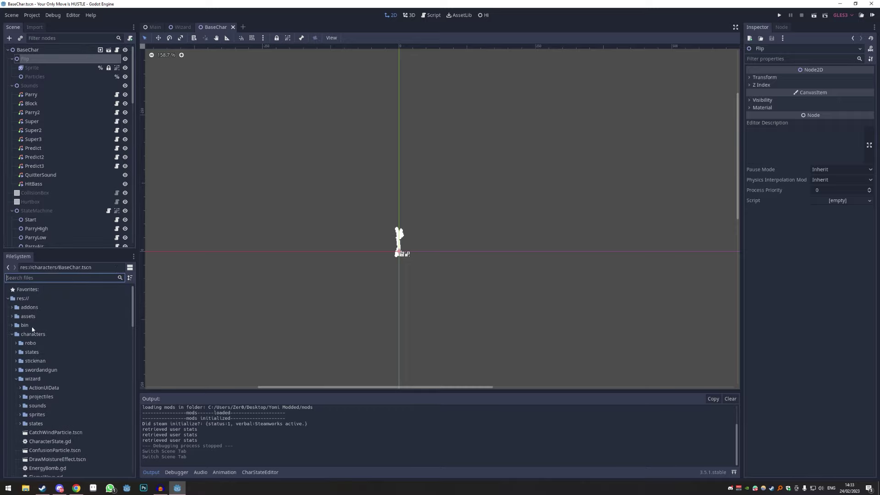
pyautogui.click(12, 334)
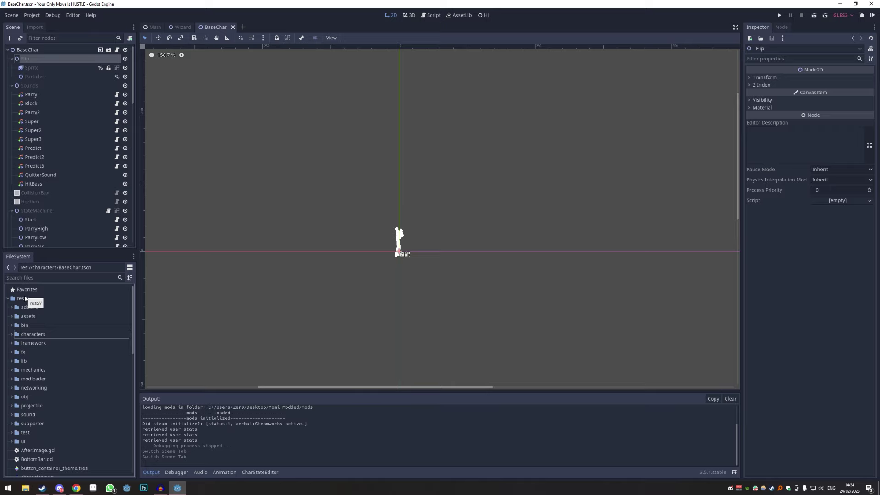
# Create a folder named _Ranger under res:// and select it in the file tree.
pyautogui.rightClick(25, 298)
pyautogui.click(26, 299)
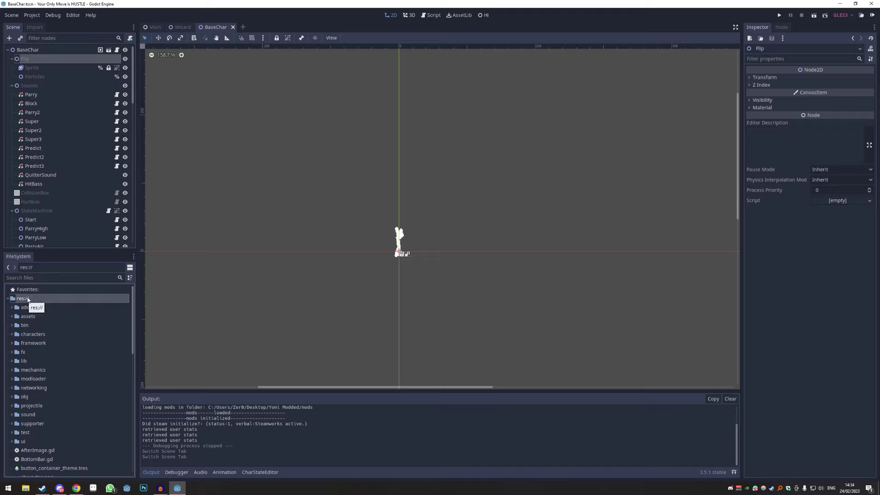
pyautogui.rightClick(28, 299)
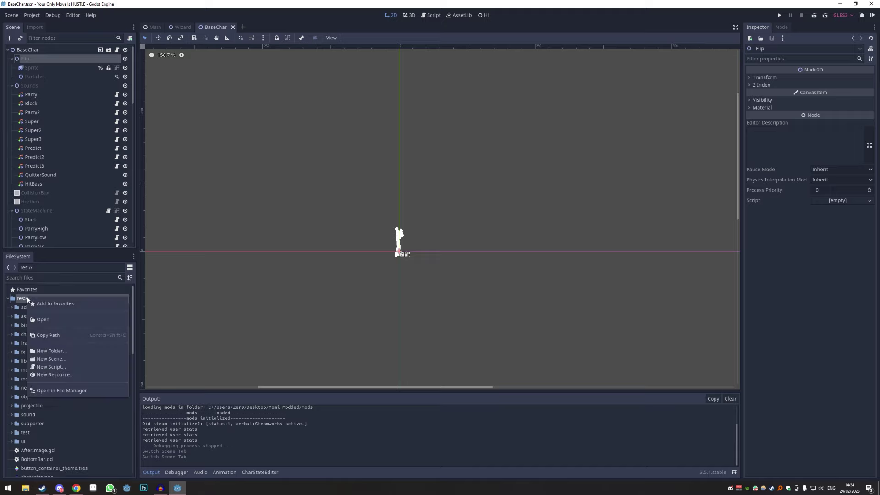
pyautogui.click(65, 351)
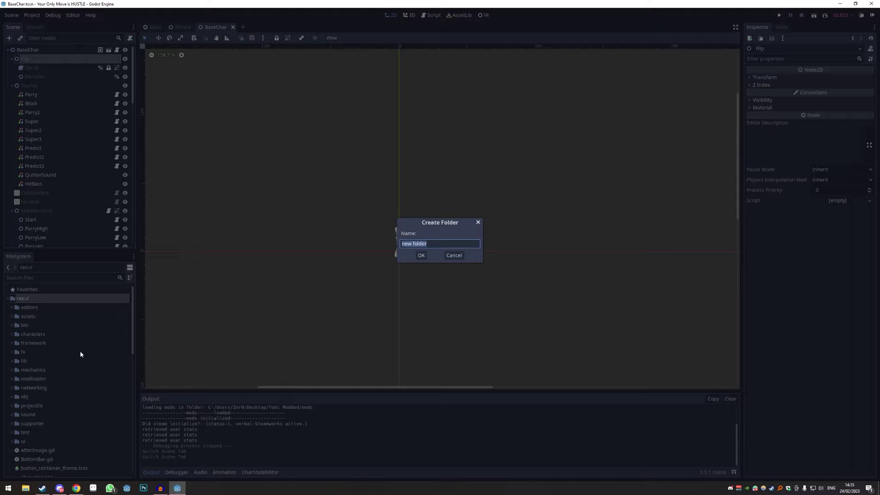
pyautogui.press('BackSpace')
pyautogui.write('_Ranger')
pyautogui.click(419, 256)
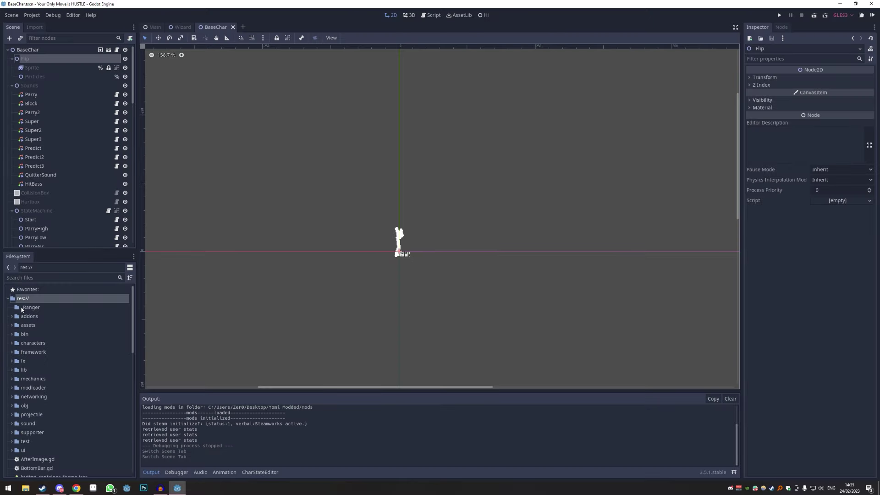
pyautogui.click(12, 344)
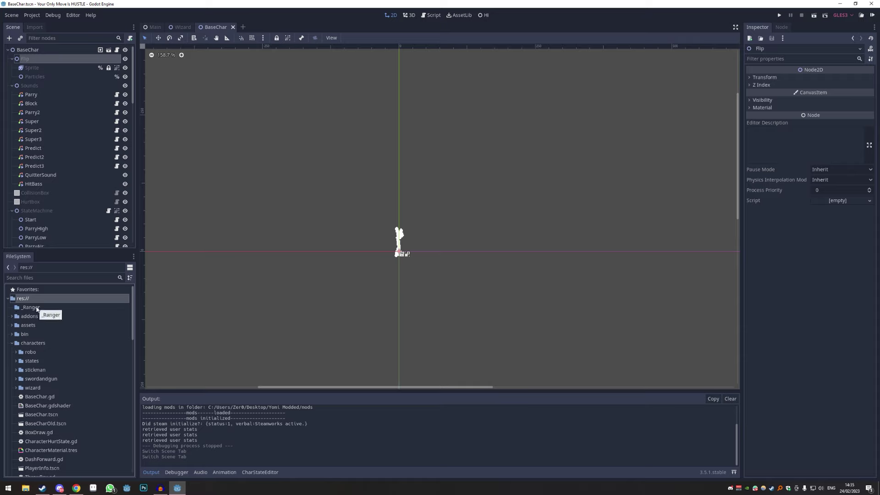
pyautogui.click(34, 308)
# Create a characters folder inside _Ranger.
pyautogui.rightClick(39, 309)
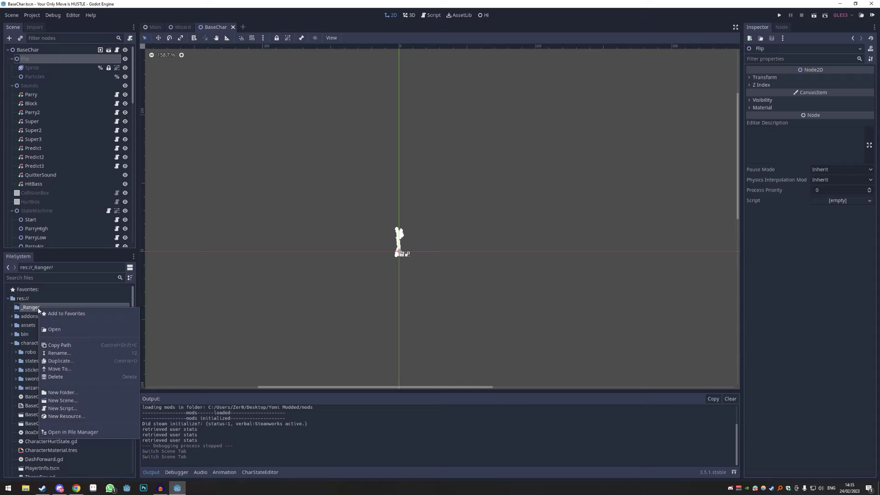
pyautogui.click(65, 393)
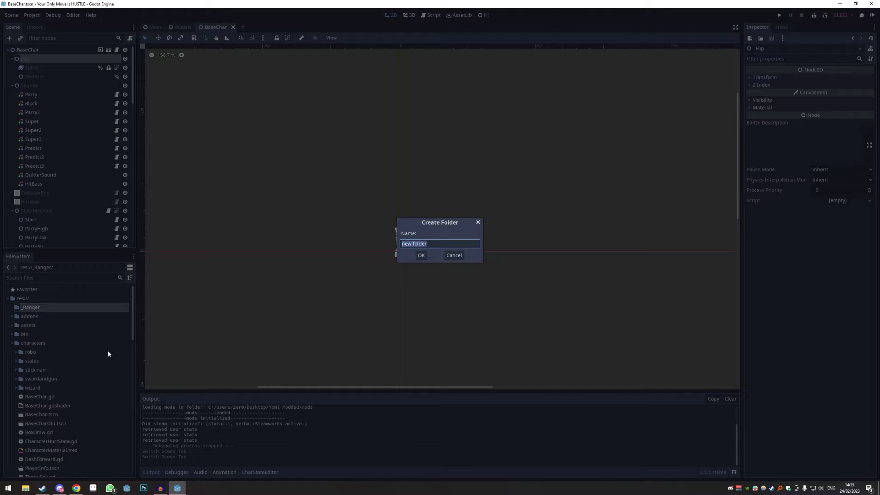
pyautogui.write('characters')
pyautogui.press('Return')
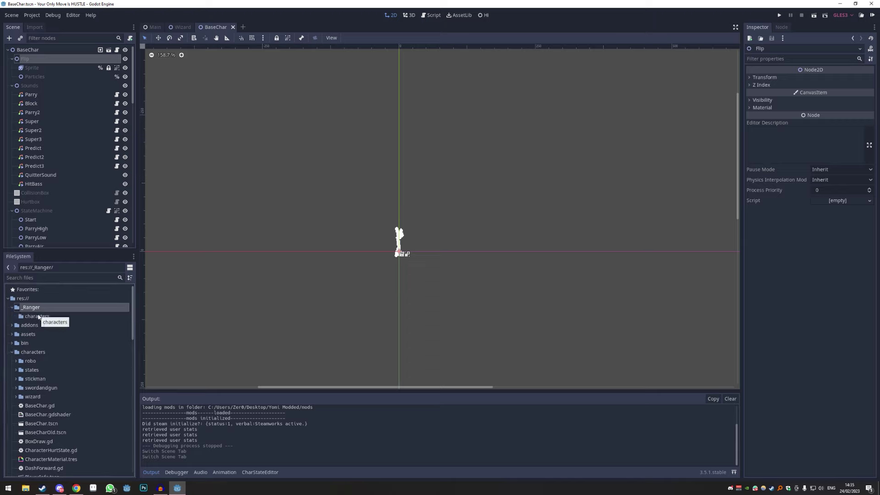
# Create a ranger folder inside _Ranger/characters.
pyautogui.rightClick(39, 316)
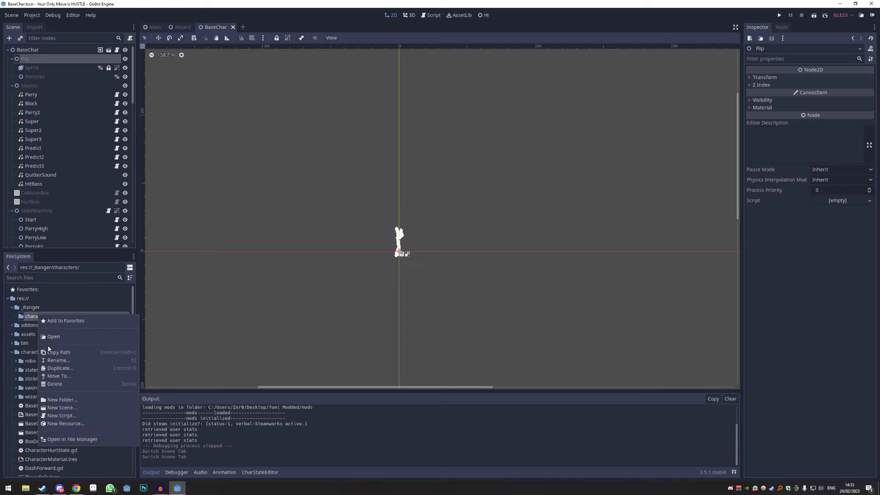
pyautogui.click(63, 400)
pyautogui.write('ranger')
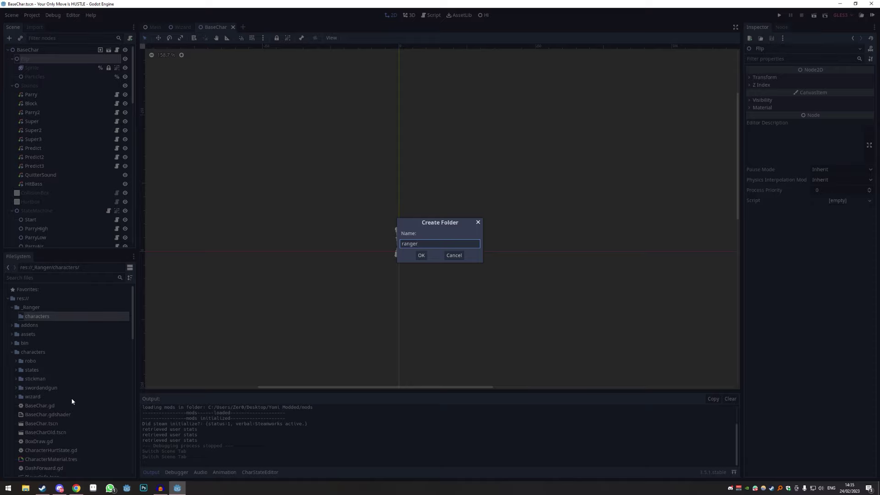
pyautogui.press('Return')
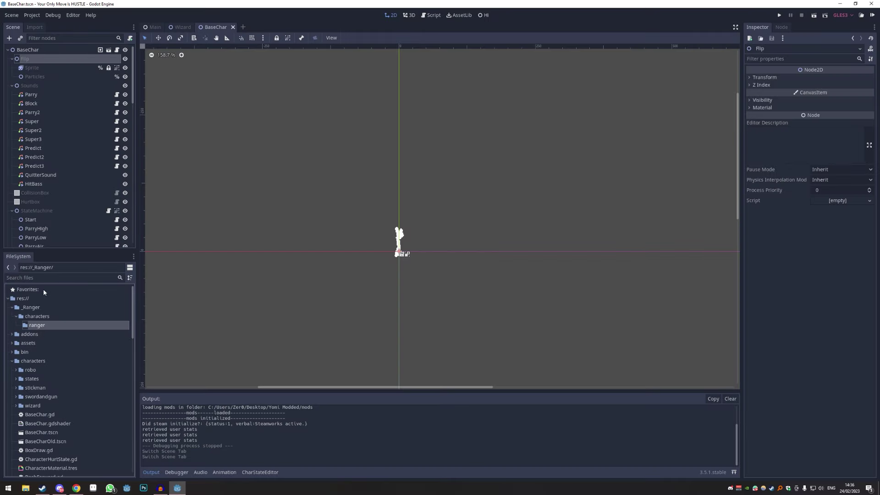
# Create a new scene inheriting from BaseChar.tscn.
pyautogui.click(39, 278)
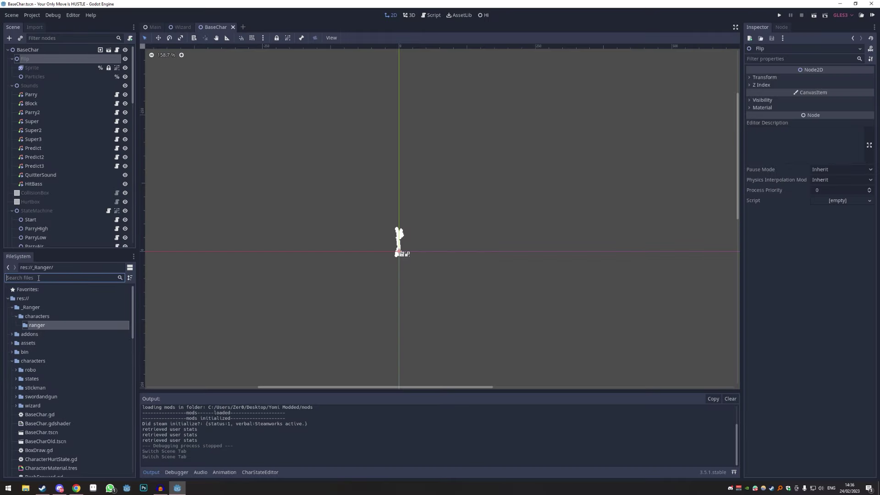
pyautogui.write('basec')
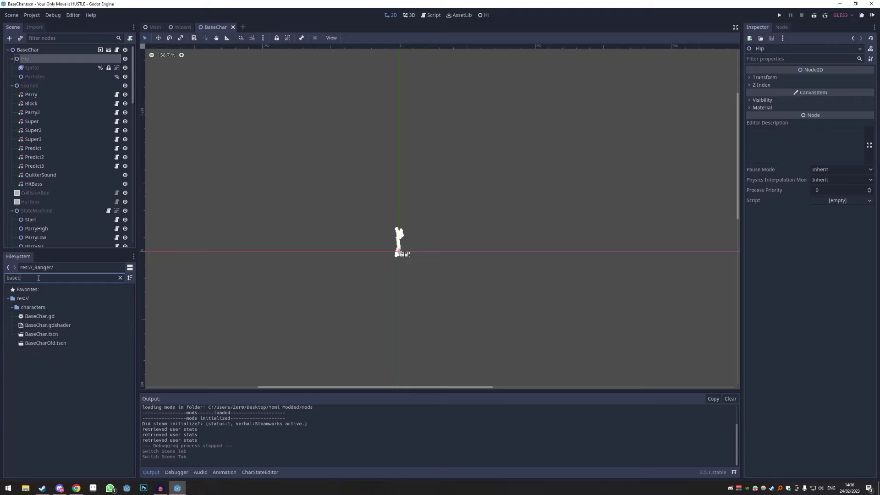
pyautogui.rightClick(48, 335)
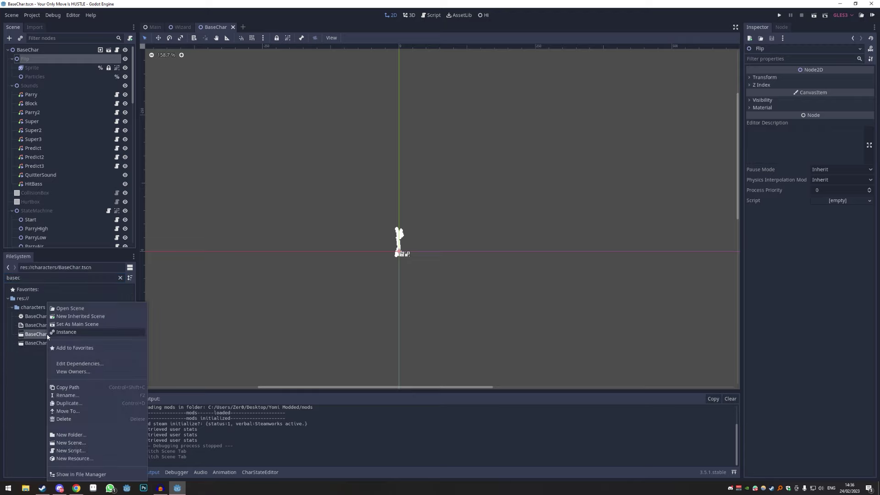
pyautogui.click(78, 317)
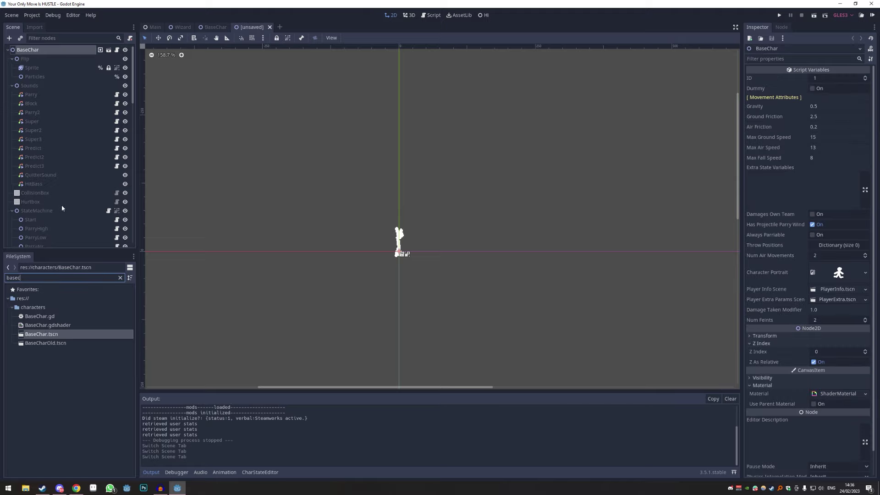
# Close the Main, Wizard and BaseChar scene tabs, keeping the unsaved inherited scene.
pyautogui.click(214, 26)
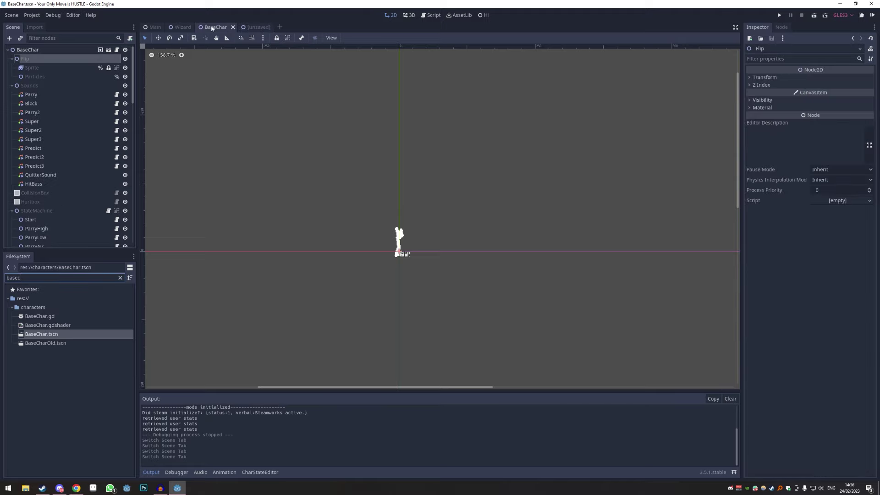
pyautogui.click(247, 26)
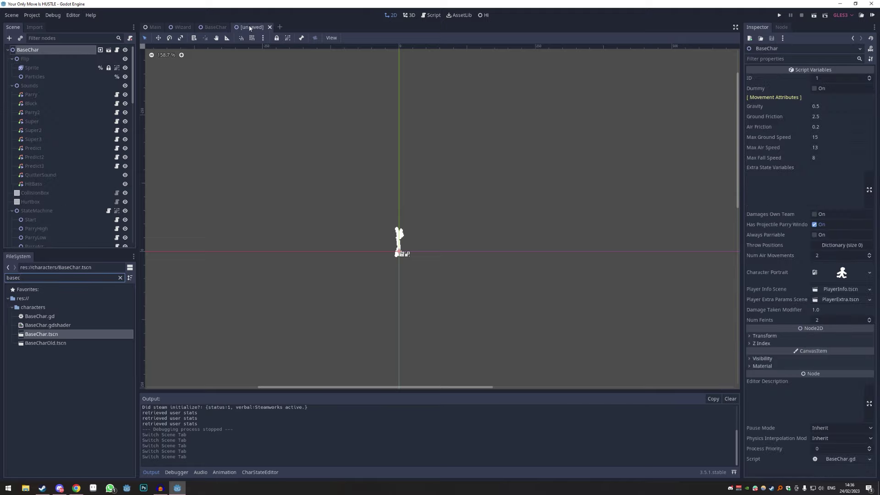
pyautogui.click(154, 27)
pyautogui.click(167, 27)
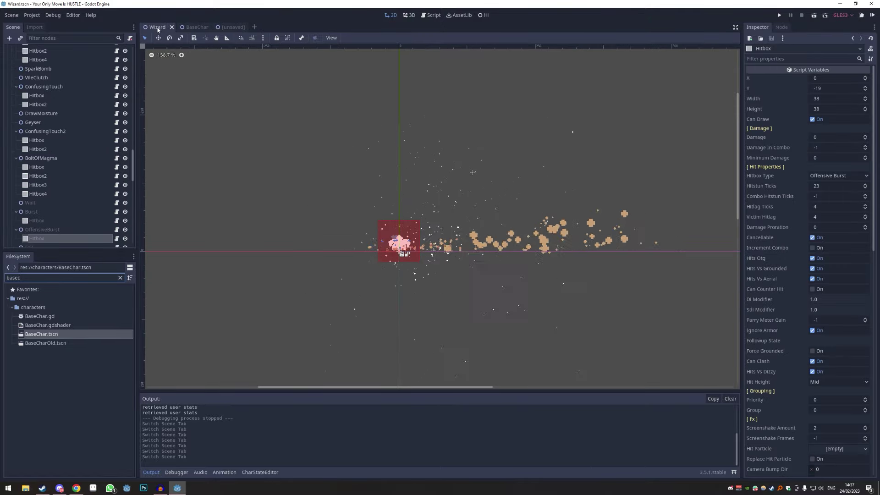
pyautogui.click(171, 28)
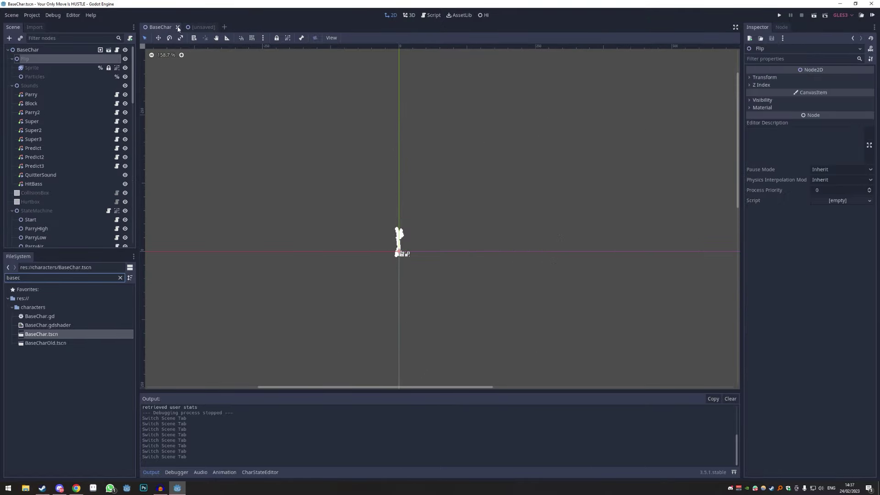
pyautogui.click(178, 28)
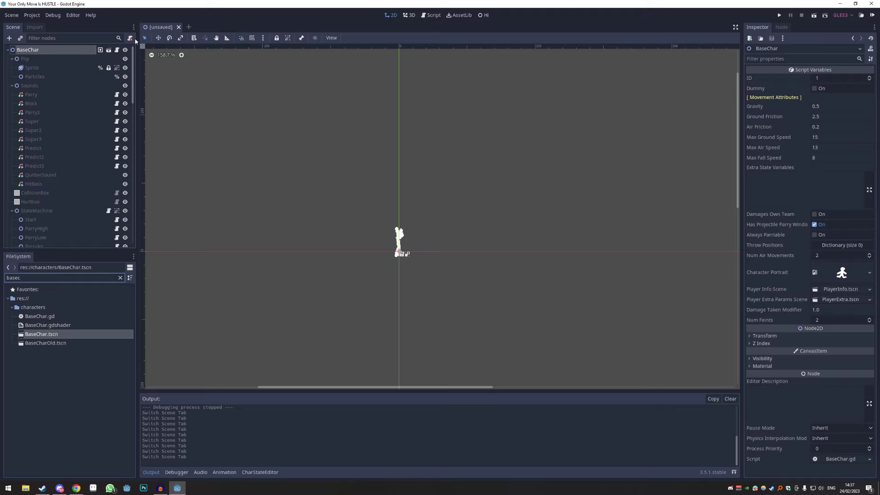
# Rename the root node from BaseChar to Ranger.
pyautogui.doubleClick(30, 50)
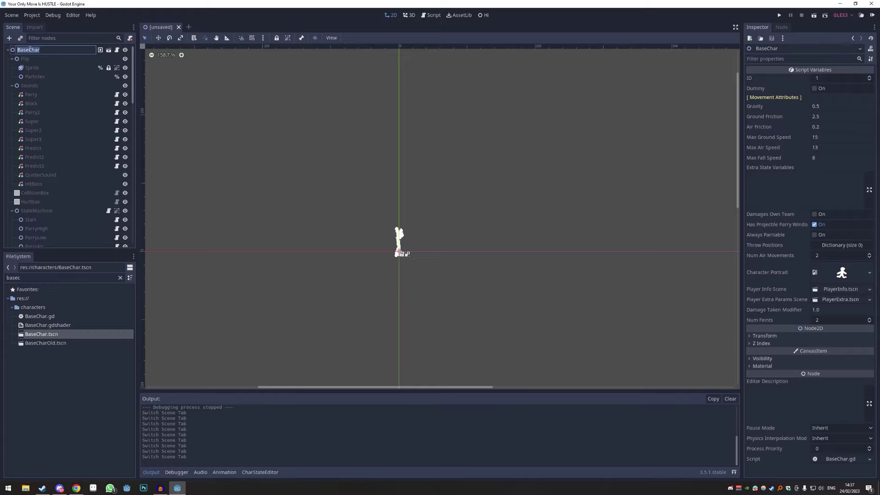
pyautogui.write('Ranger')
pyautogui.press('Return')
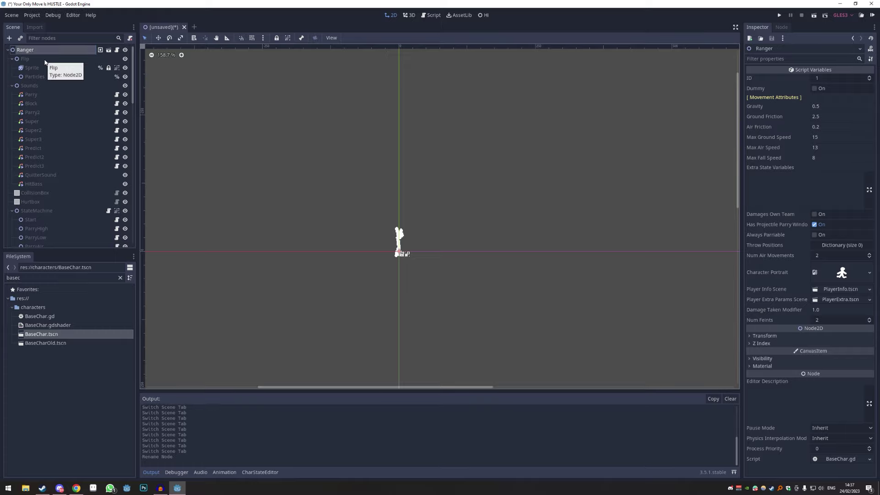
# Use Save Scene As to store the scene as Ranger.tscn in _Ranger/characters/ranger.
pyautogui.click(12, 17)
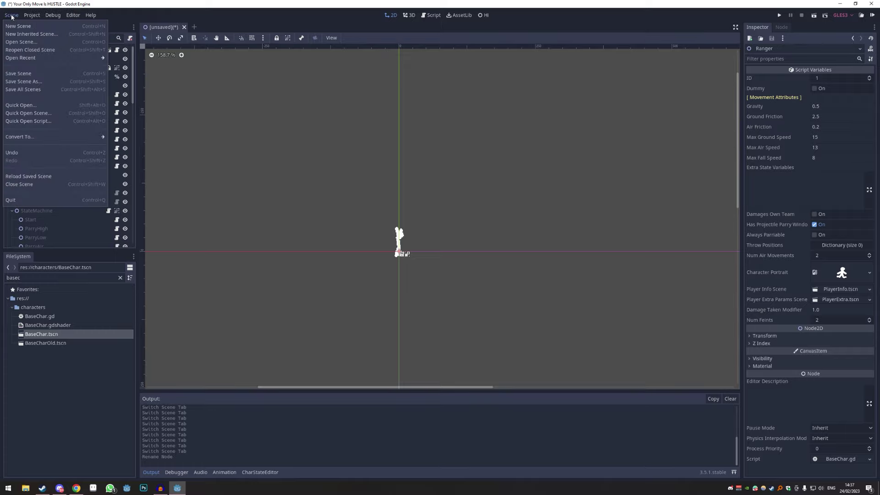
pyautogui.click(24, 81)
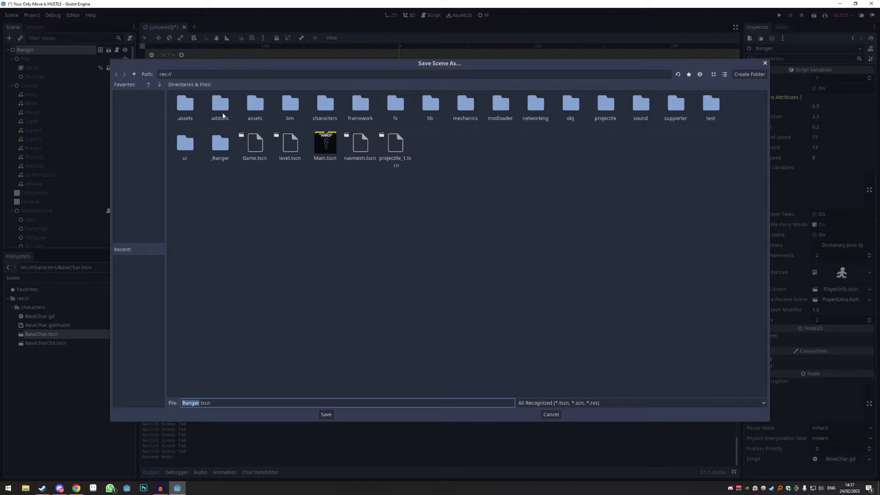
pyautogui.doubleClick(220, 146)
pyautogui.doubleClick(184, 105)
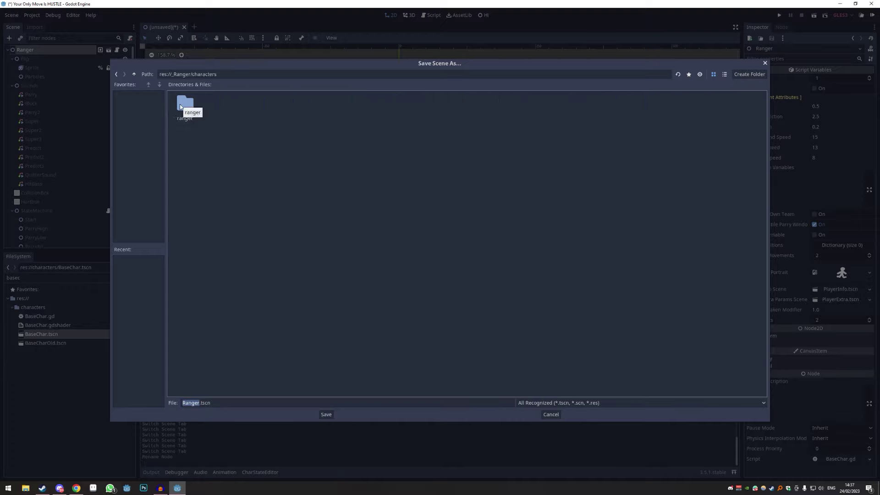
pyautogui.doubleClick(181, 107)
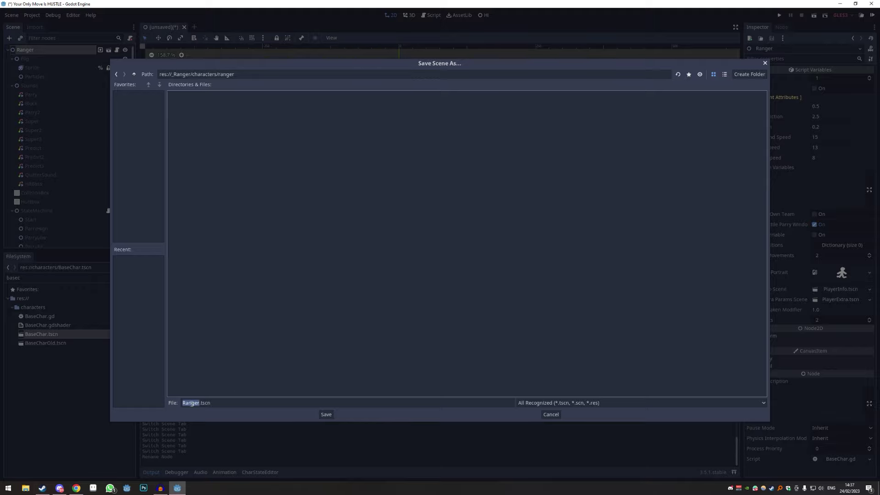
pyautogui.click(326, 415)
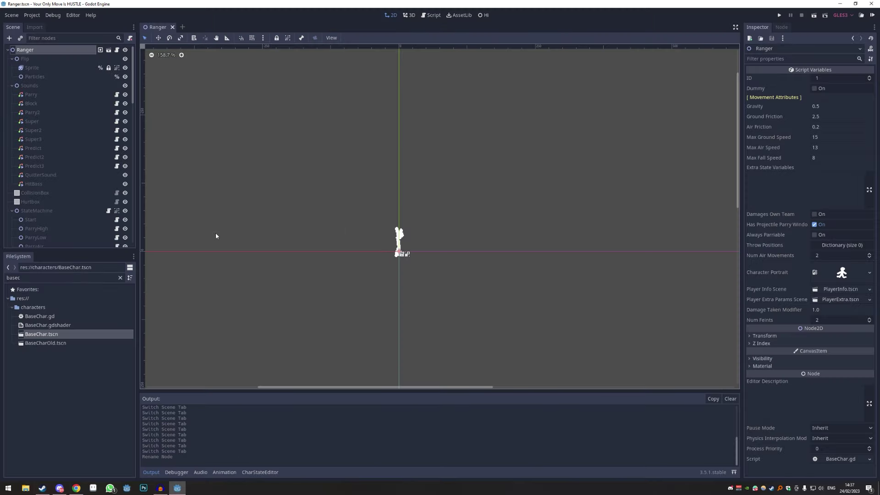
# Clear the file filter, select Ranger.tscn, and focus the Search files box.
pyautogui.click(120, 277)
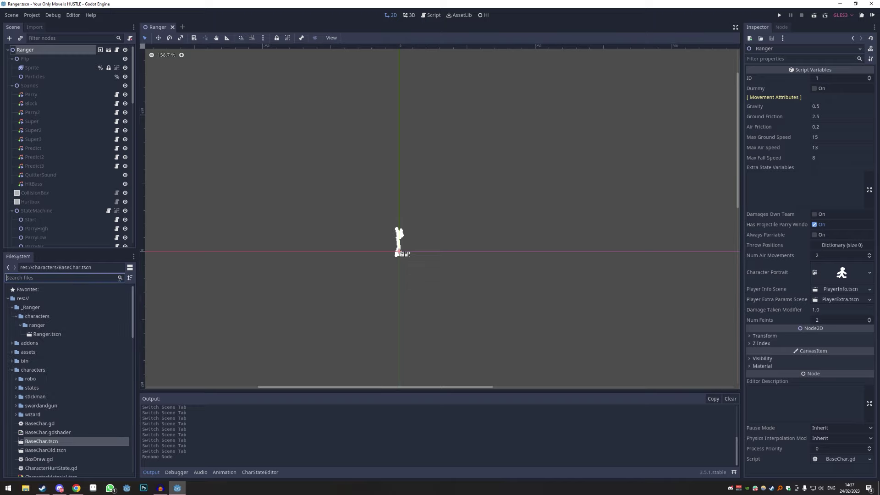
pyautogui.click(43, 337)
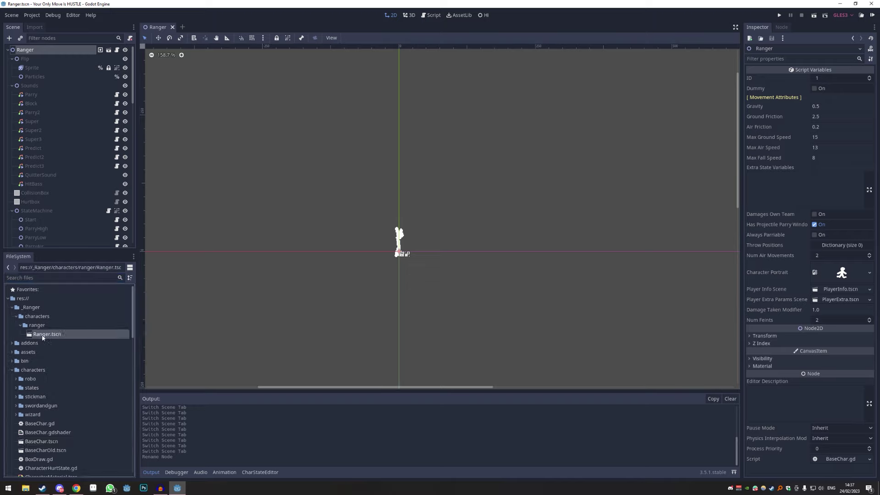
pyautogui.scroll(-5, 87, 137)
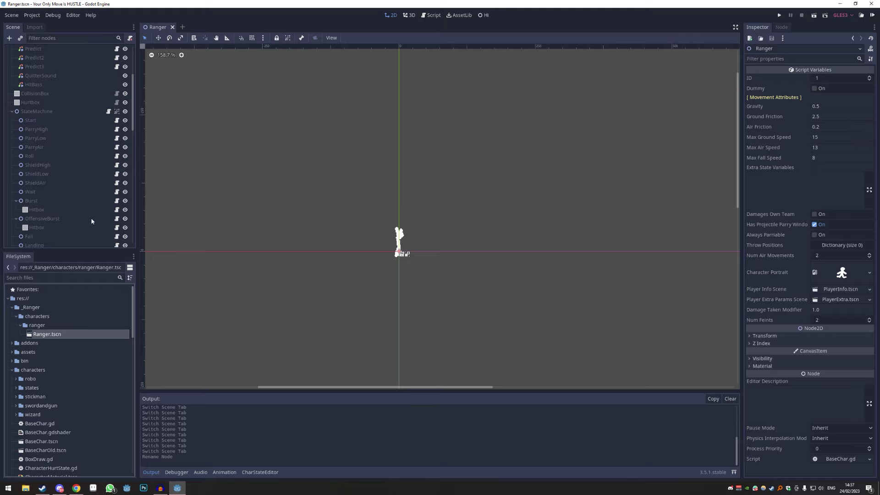
pyautogui.click(72, 277)
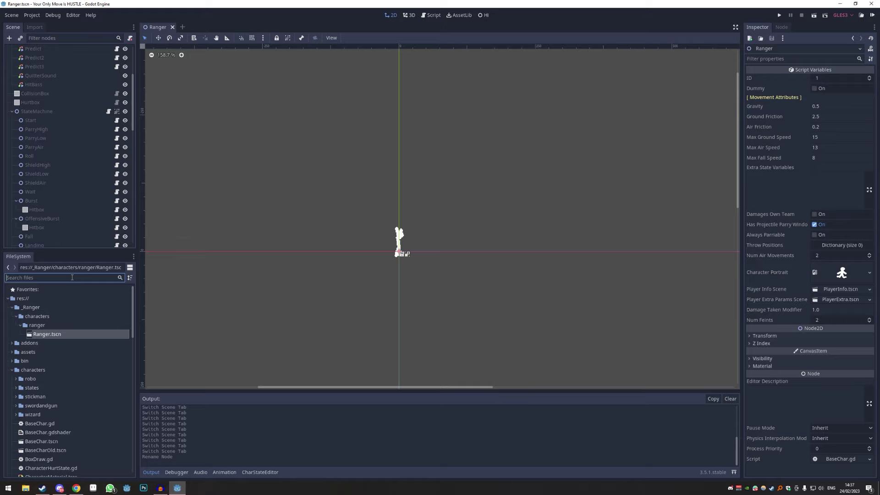
# Search for global.gd, open Global.gd in the script editor, then clear the file filter.
pyautogui.write('global.')
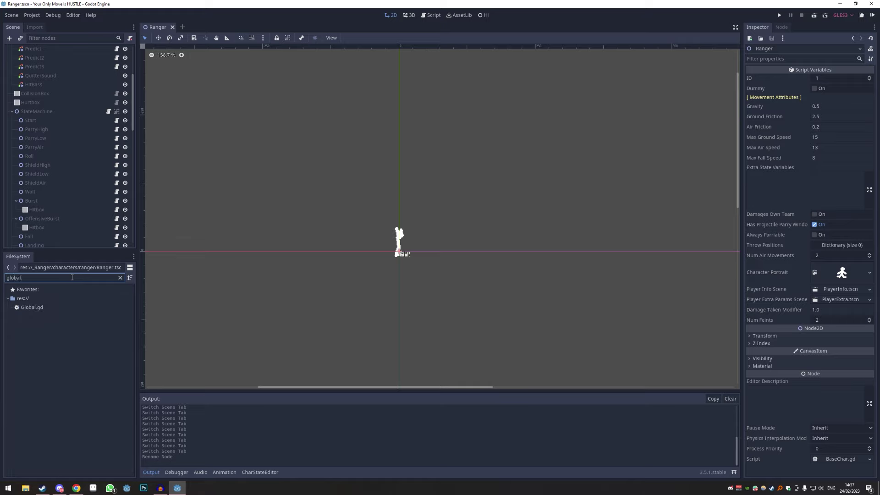
pyautogui.write('gd')
pyautogui.doubleClick(31, 307)
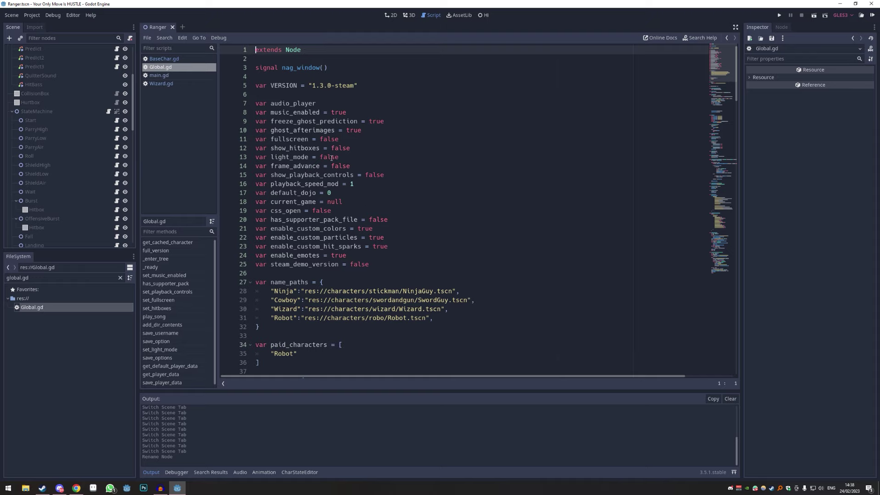
pyautogui.scroll(-2, 369, 208)
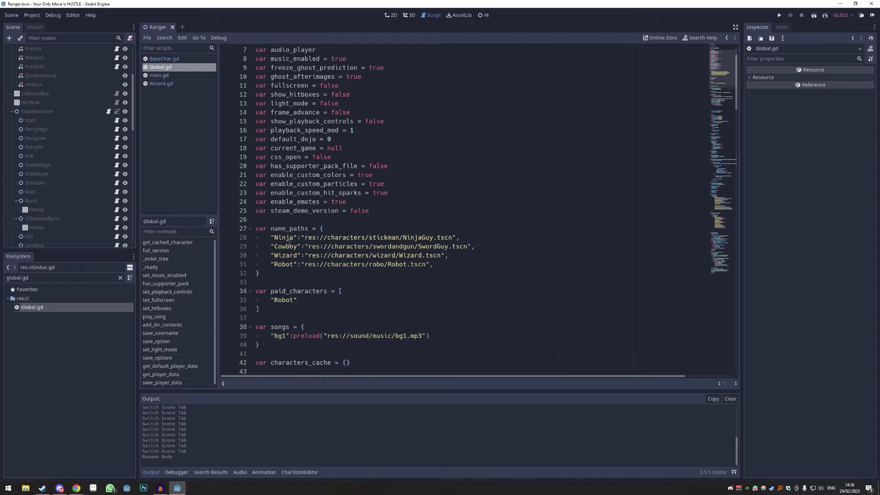
pyautogui.click(121, 279)
pyautogui.scroll(10, 78, 362)
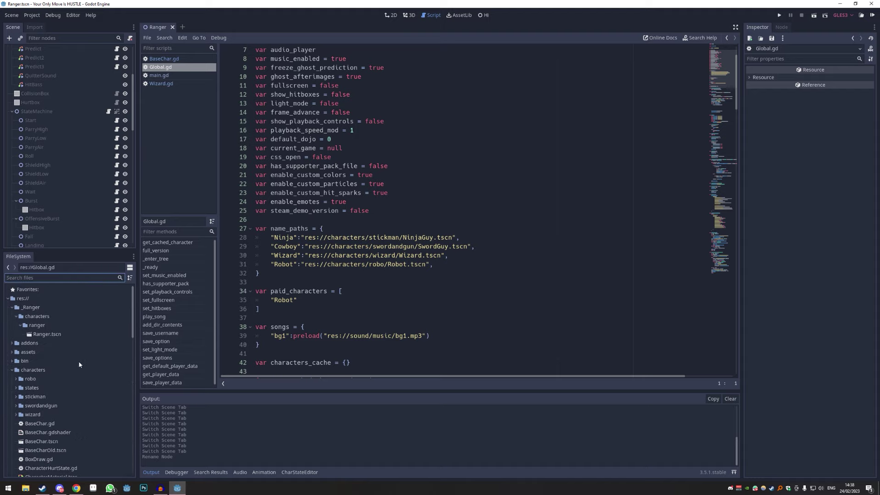
# Copy Ranger.tscn's path and begin a new "Ranger": entry below the Robot line.
pyautogui.rightClick(45, 334)
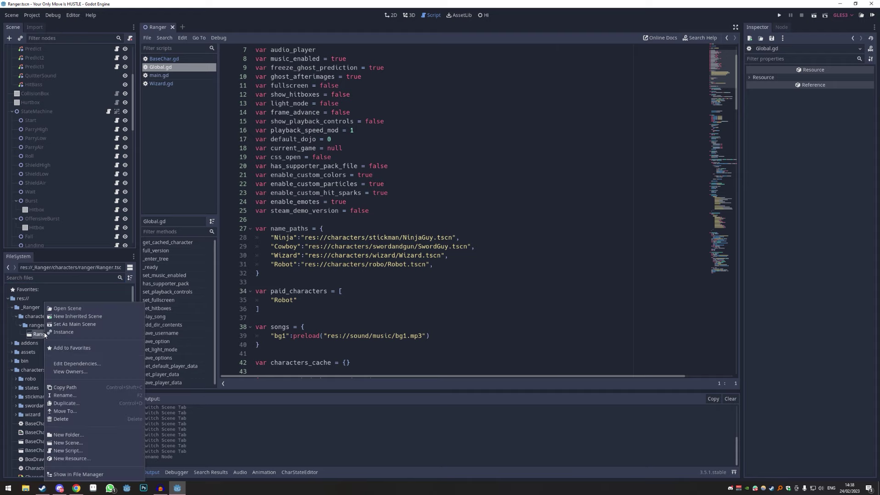
pyautogui.click(69, 388)
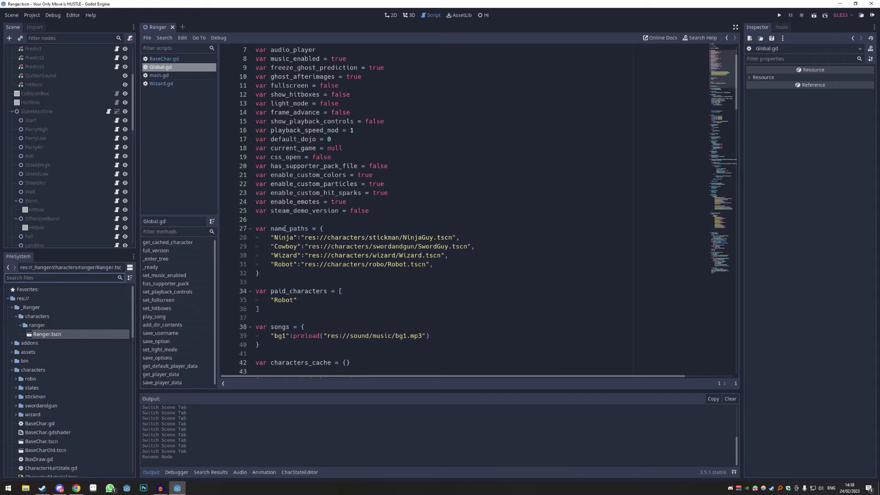
pyautogui.click(447, 266)
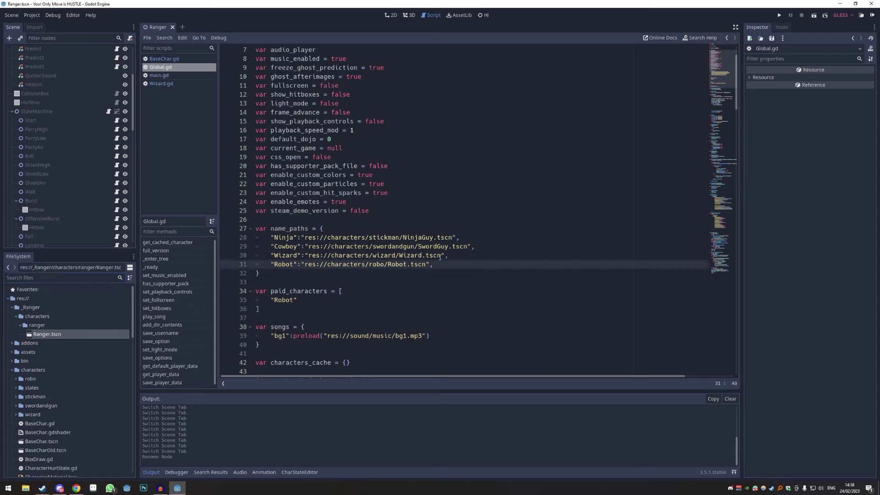
pyautogui.press('Return')
pyautogui.write('"')
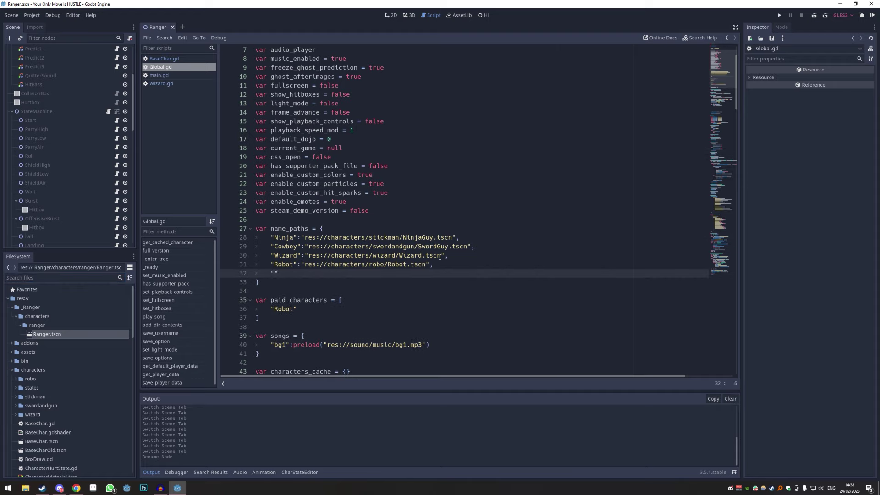
pyautogui.write('Ranger')
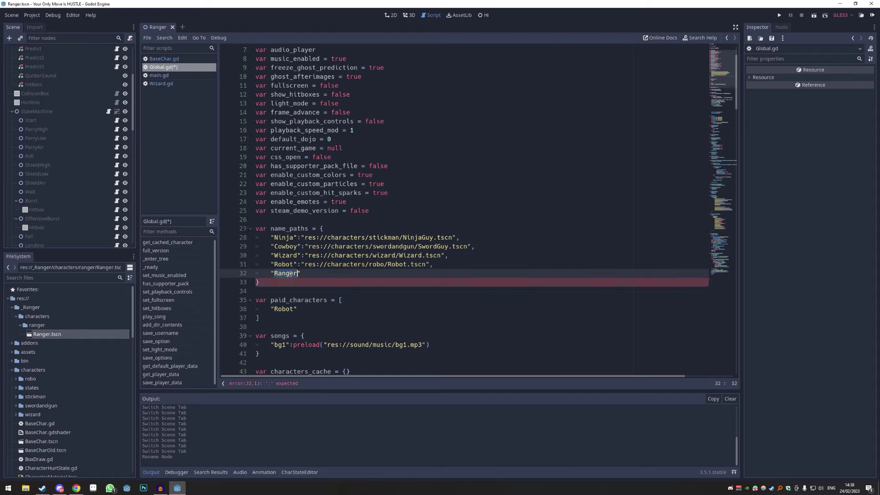
pyautogui.scroll(5, 100, 169)
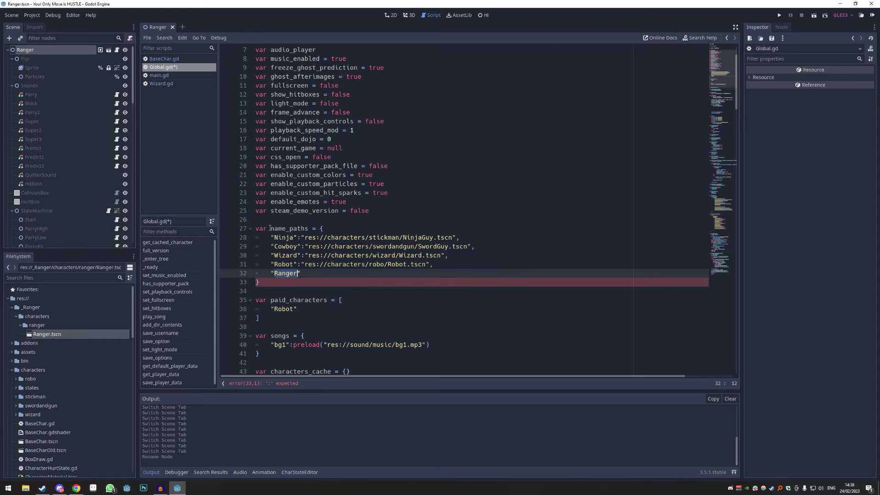
pyautogui.write('":"')
# Fill the entry with res://_Ranger/characters/ranger/Ranger.tscn via autocomplete and save Global.gd.
pyautogui.hotkey('ctrl', 'space')
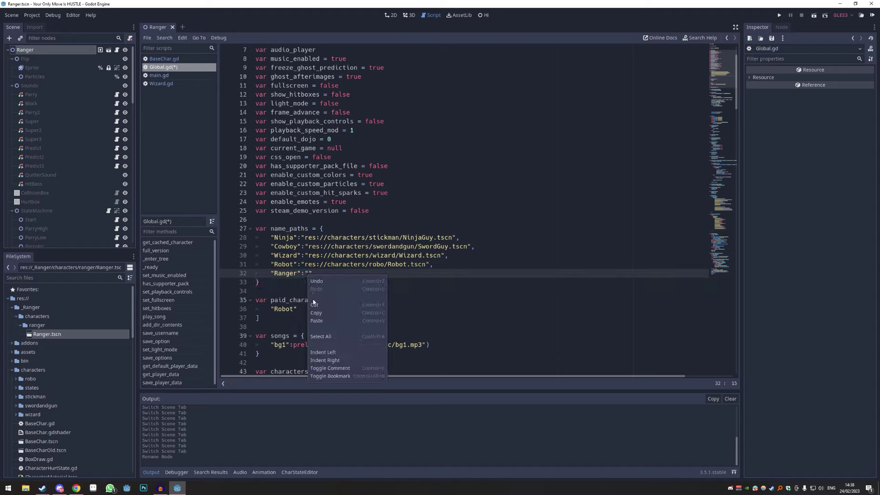
pyautogui.click(318, 320)
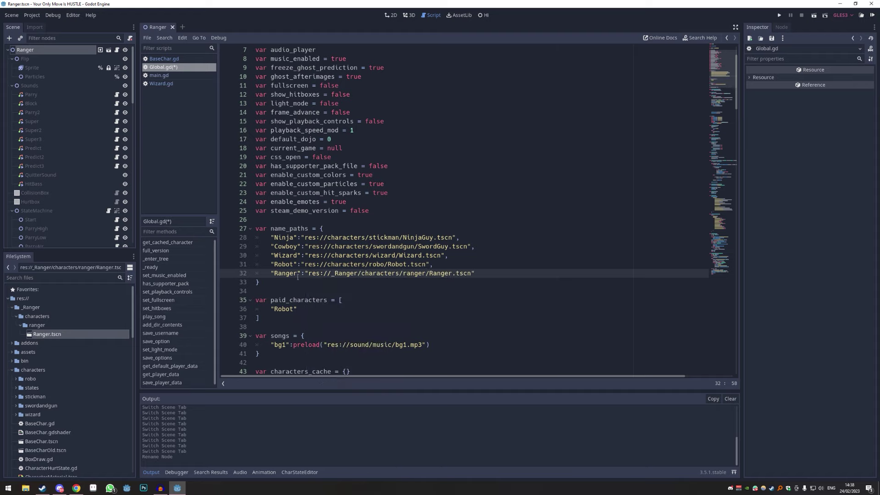
pyautogui.click(485, 272)
pyautogui.click(447, 264)
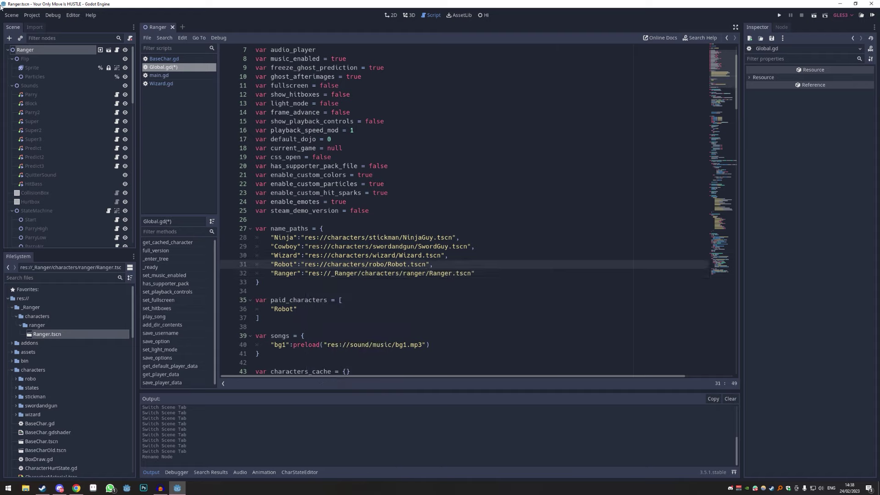
pyautogui.click(393, 176)
pyautogui.hotkey('ctrl', 's')
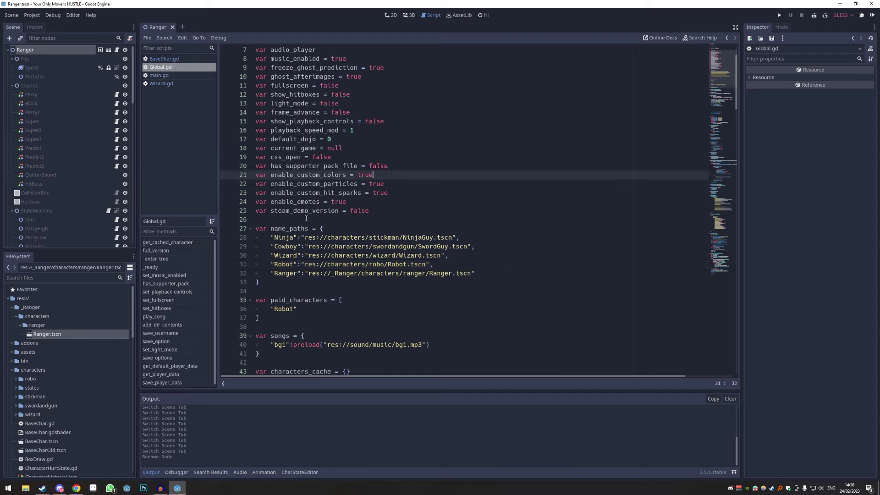
# Run the game, pick Ranger versus Cowboy in singleplayer, start the match and choose Dash Forward.
pyautogui.click(780, 16)
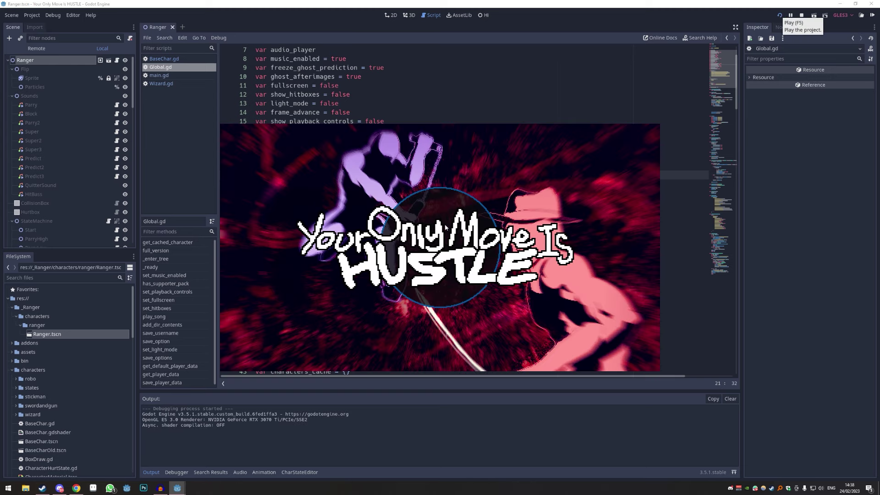
pyautogui.click(440, 223)
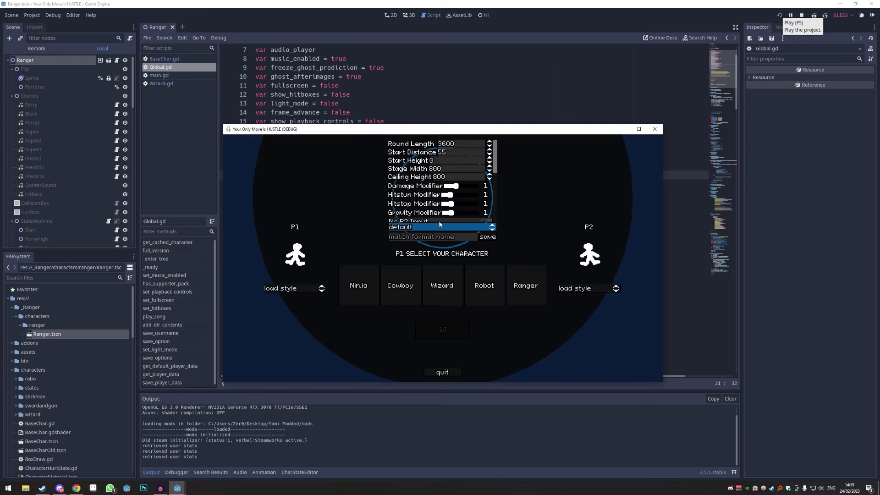
pyautogui.click(520, 299)
pyautogui.click(410, 293)
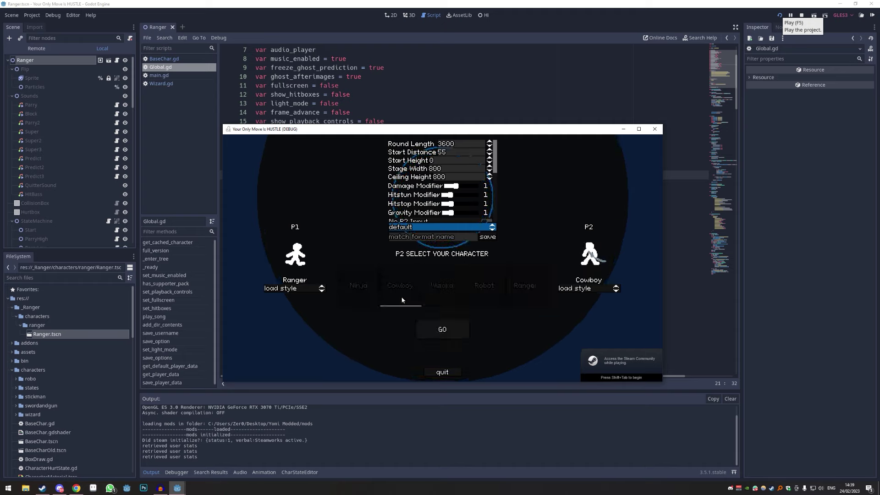
pyautogui.click(422, 327)
pyautogui.click(392, 342)
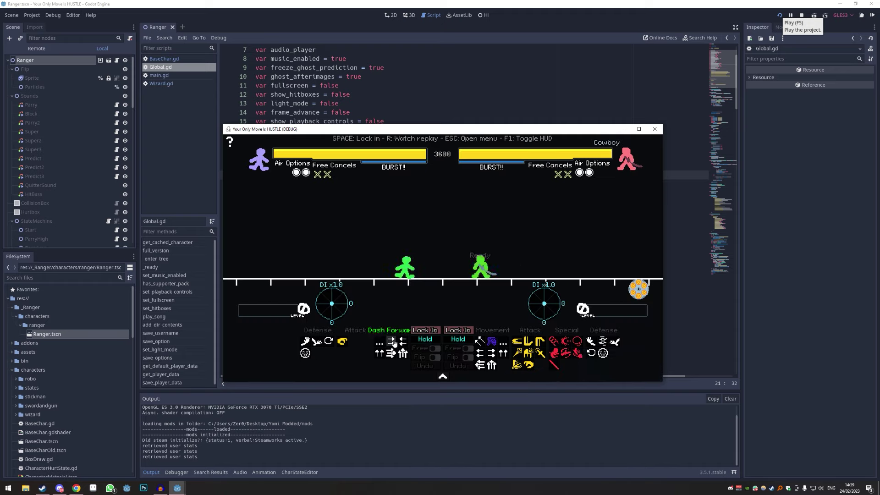